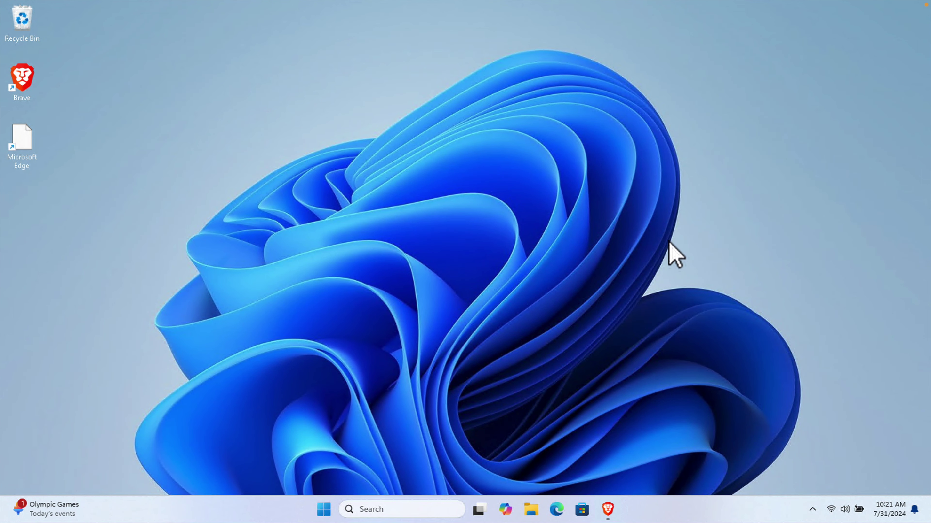
Step: Bring Brave's Windows speed-up page forward and scroll to the 'Script to dialsbe services' heading
left_click(606, 513)
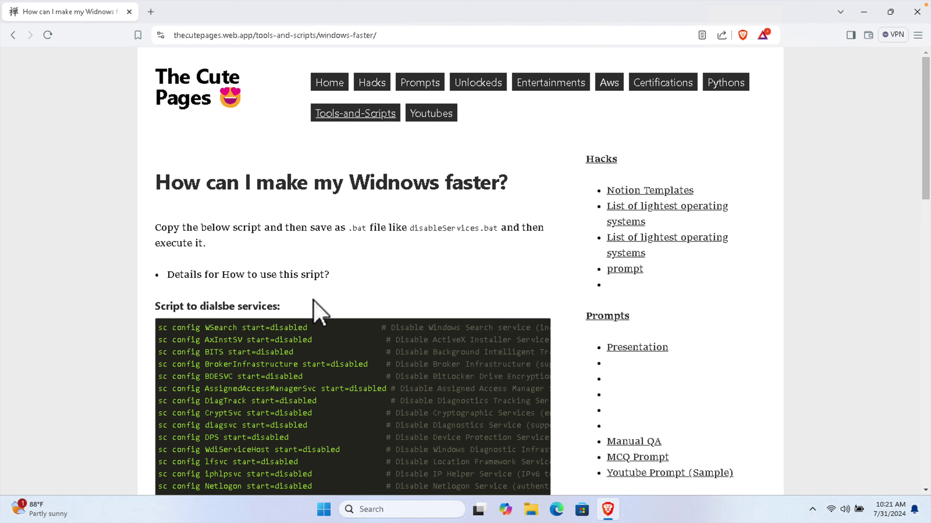
scroll(316, 300, "down", 5)
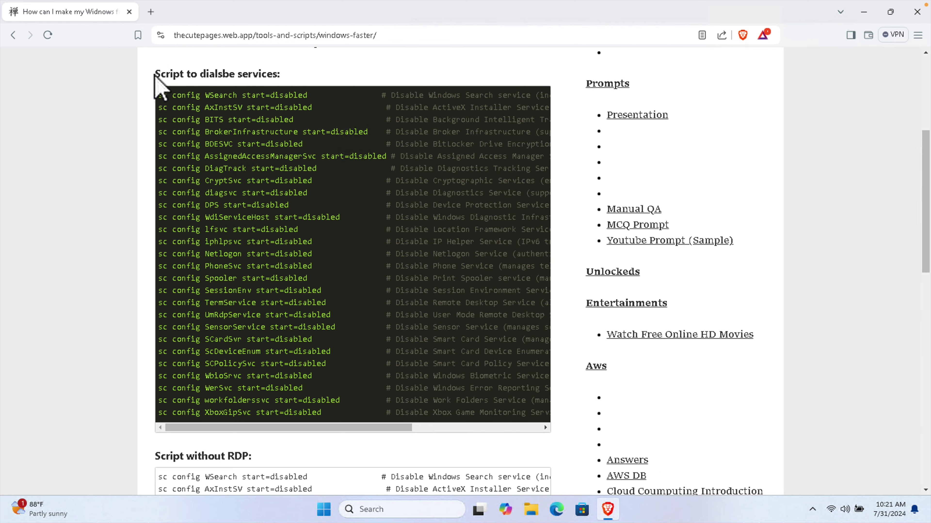
left_click_drag(155, 75, 299, 87)
left_click(157, 105)
Step: Try selecting lines of the disable-services script, including the WSearch line and its comment
left_click_drag(162, 95, 526, 415)
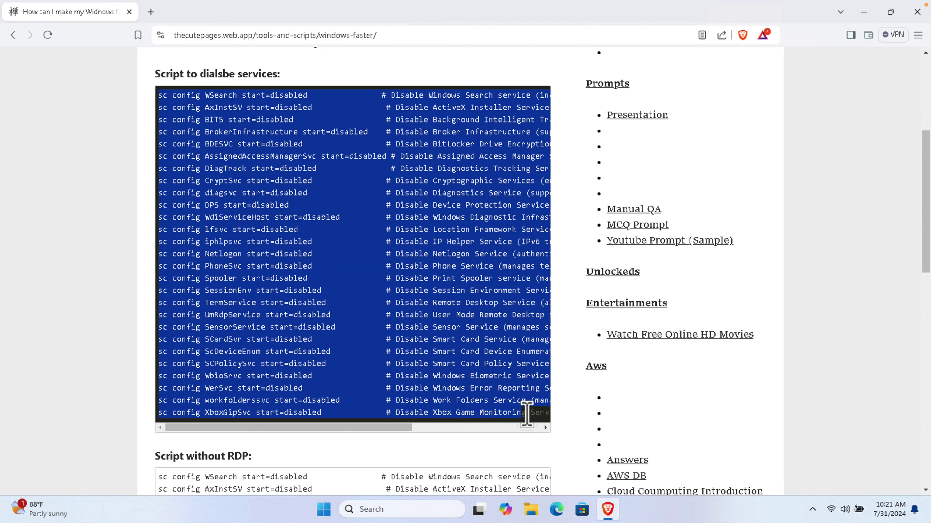
left_click(332, 406)
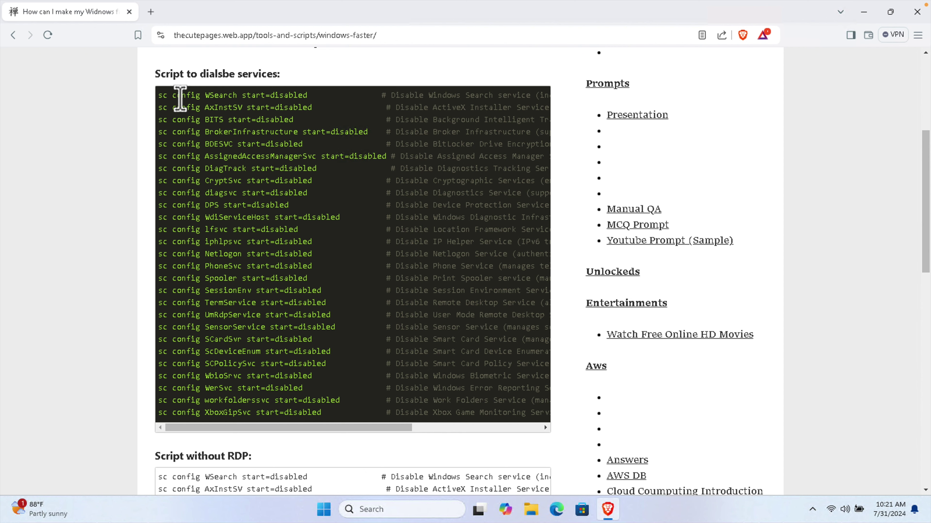
left_click_drag(160, 96, 330, 94)
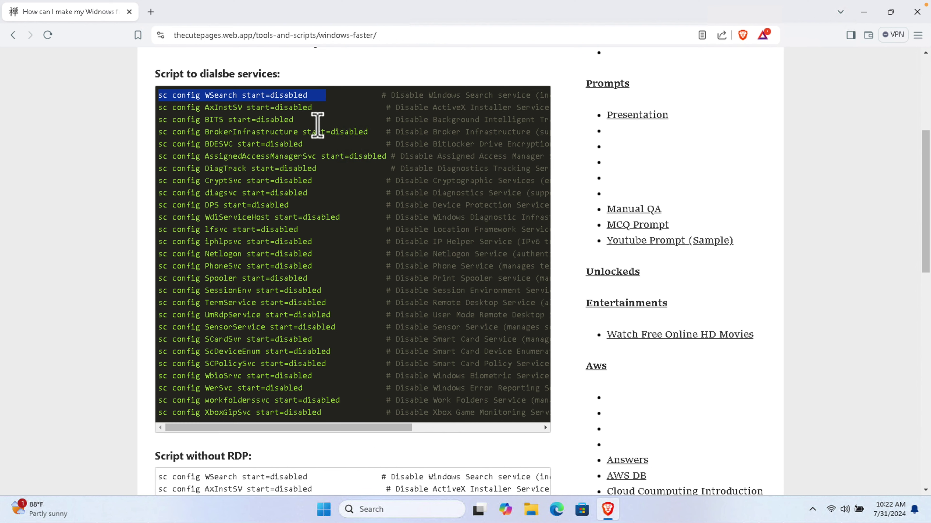
left_click(316, 106)
left_click_drag(312, 97, 157, 96)
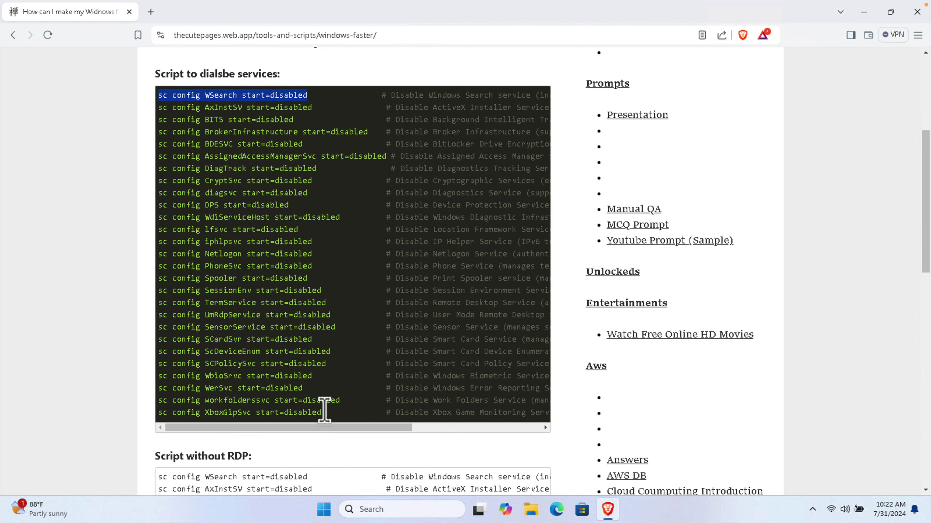
left_click_drag(328, 428, 501, 425)
left_click(501, 427)
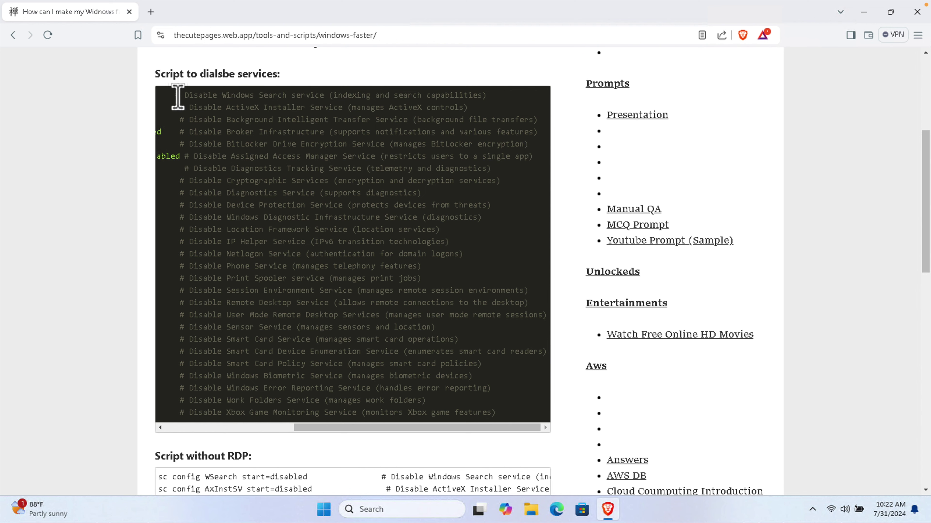
left_click_drag(176, 95, 481, 96)
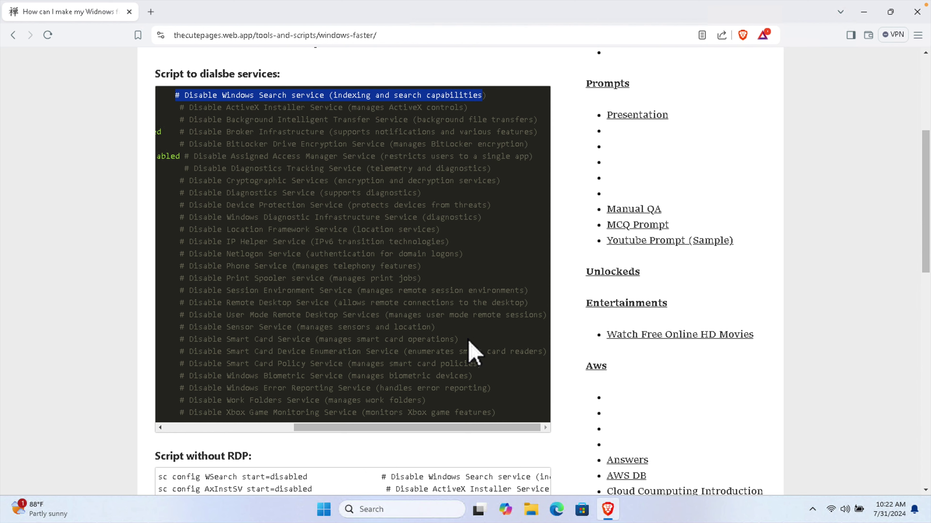
left_click_drag(390, 428, 165, 420)
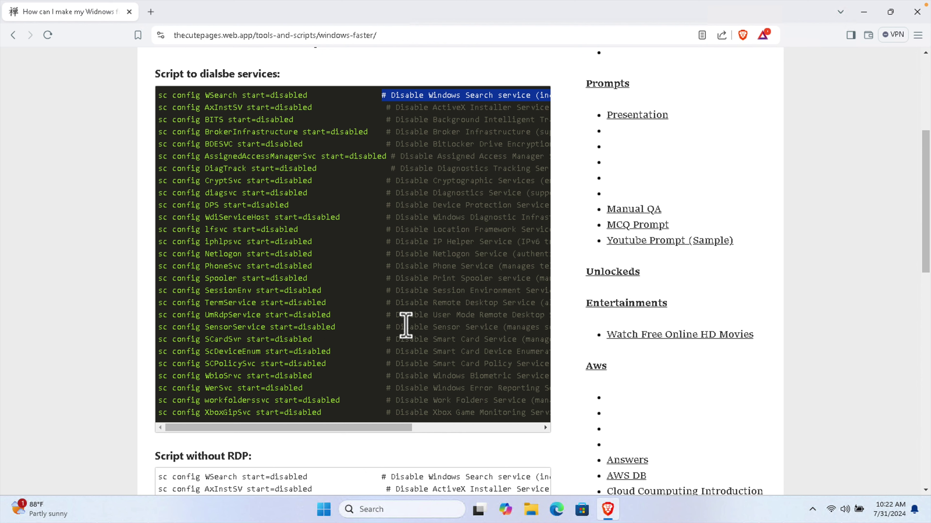
left_click_drag(322, 412, 160, 102)
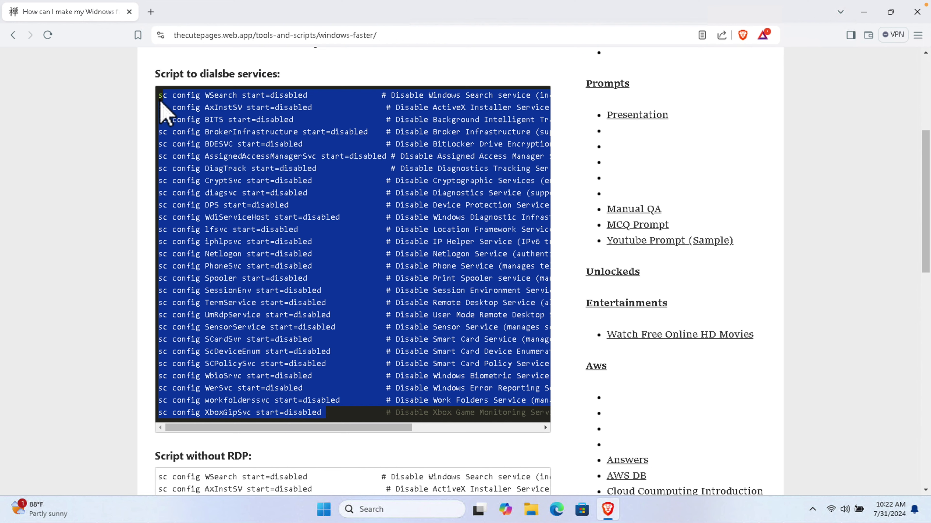
left_click(383, 313)
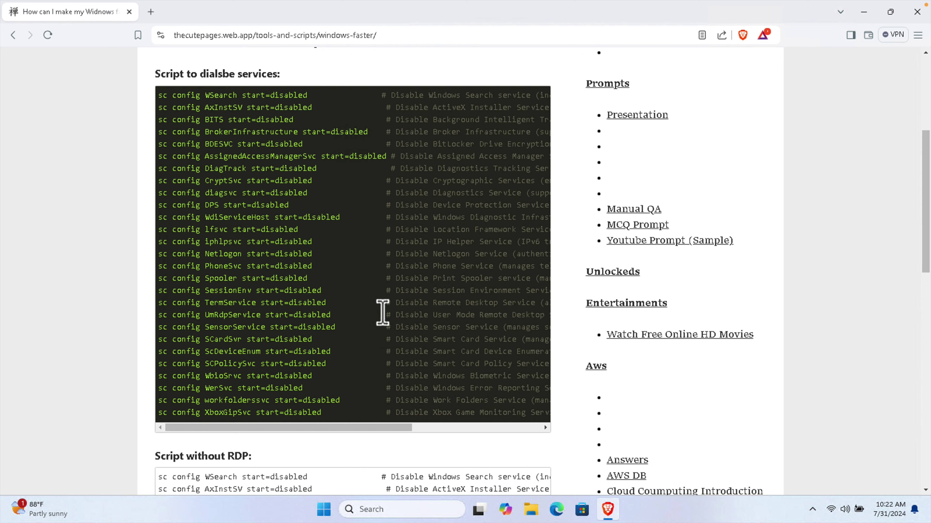
left_click_drag(321, 413, 151, 99)
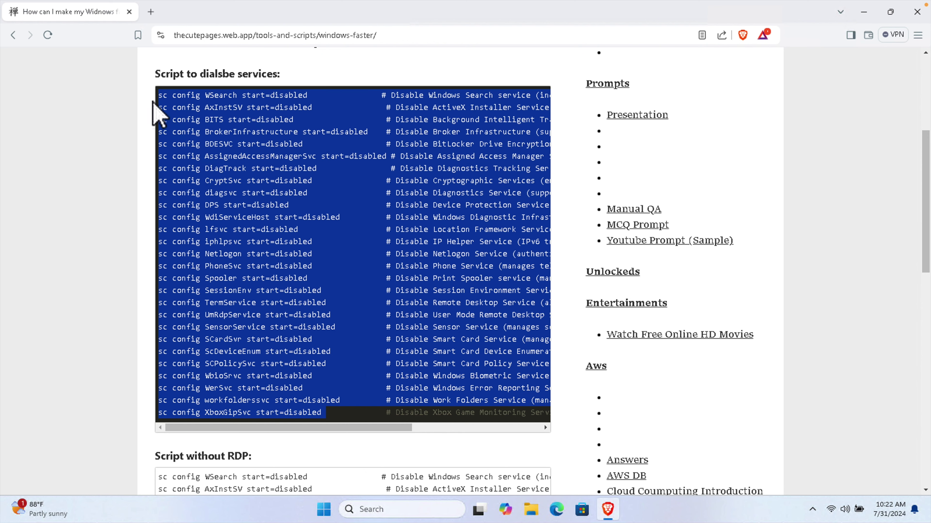
left_click(375, 279)
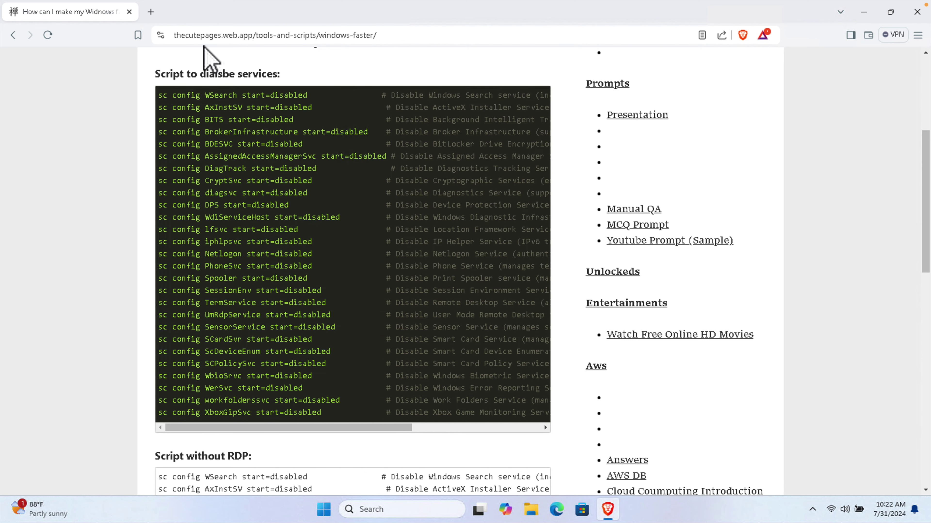
left_click_drag(160, 95, 342, 353)
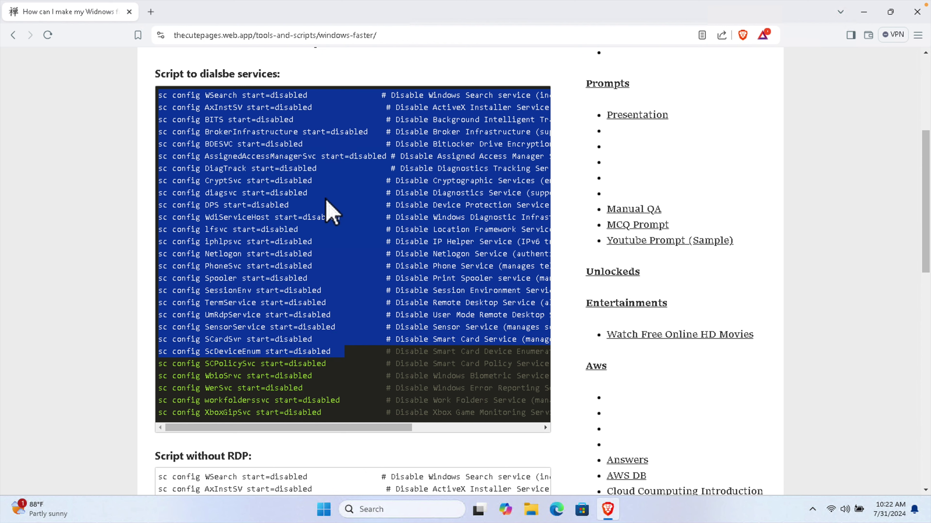
left_click(203, 292)
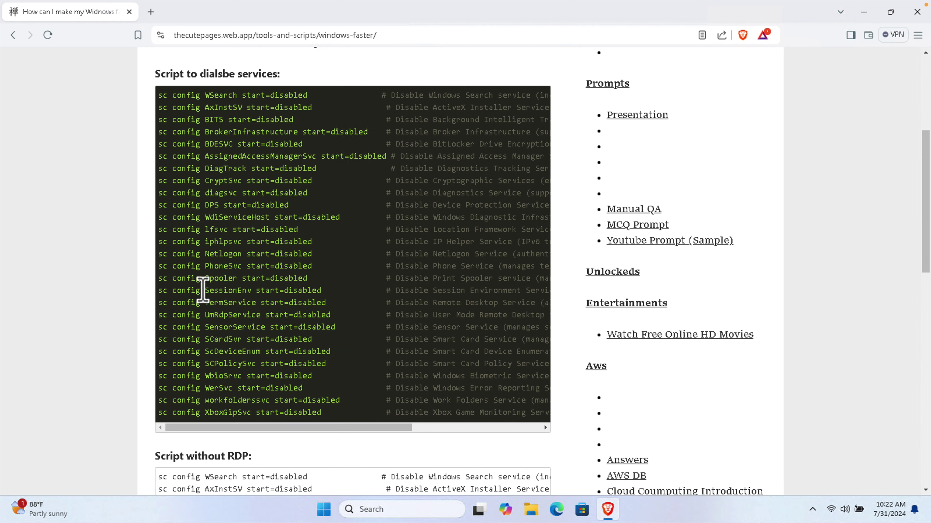
left_click_drag(275, 291, 321, 254)
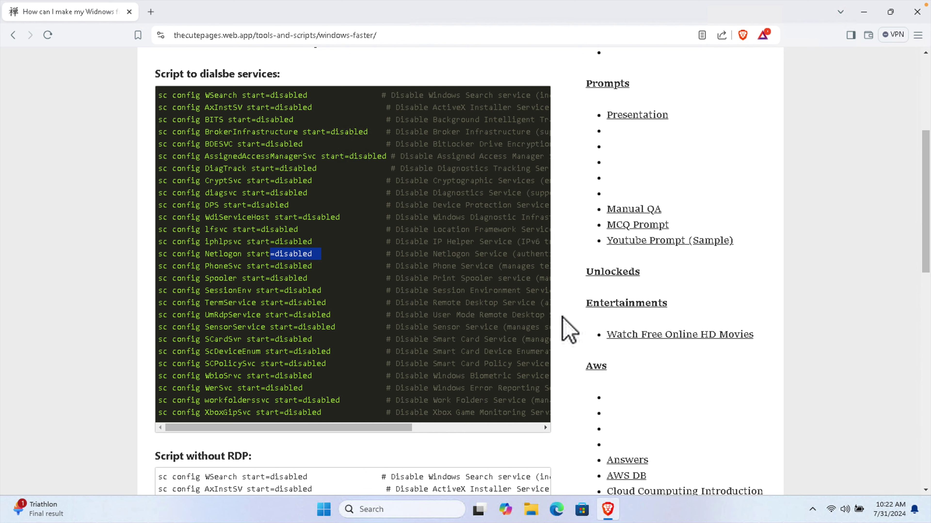
Step: Scroll to 'Script without RDP' and test-select its code and the UmRdpService line
scroll(564, 329, "down", 6)
scroll(181, 262, "down", 3)
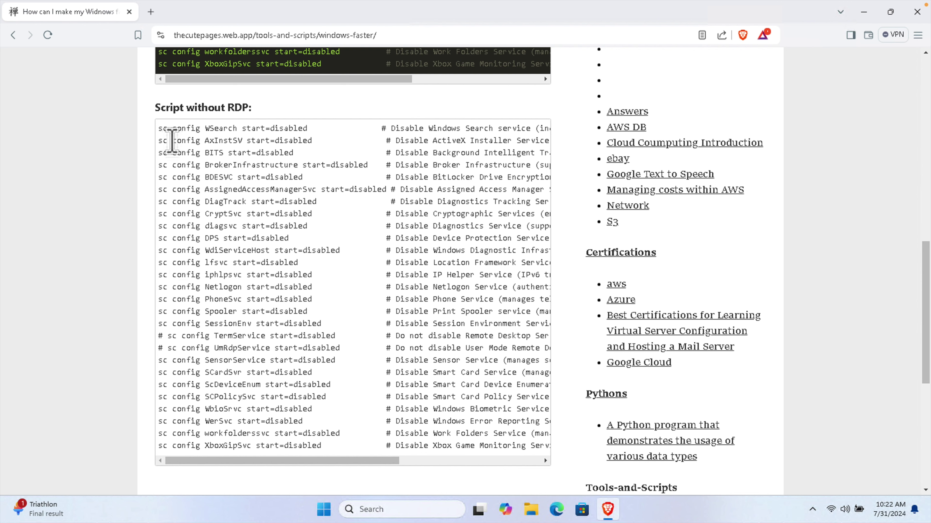
left_click_drag(158, 129, 360, 449)
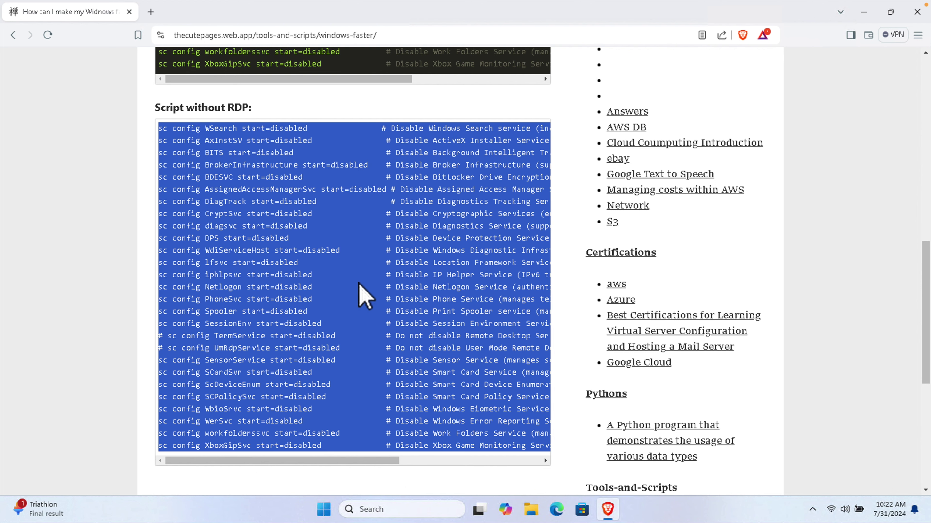
scroll(362, 295, "up", 5)
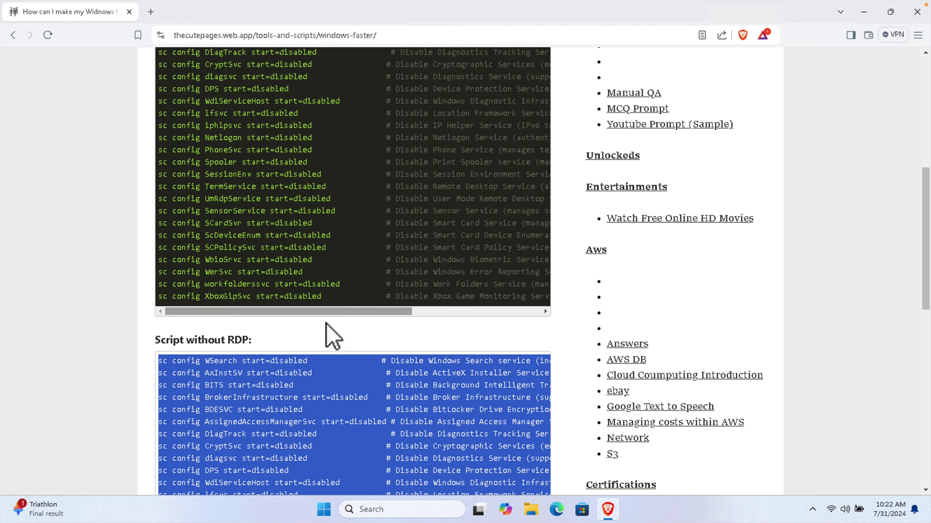
scroll(329, 332, "down", 3)
left_click(416, 425)
scroll(289, 441, "down", 5)
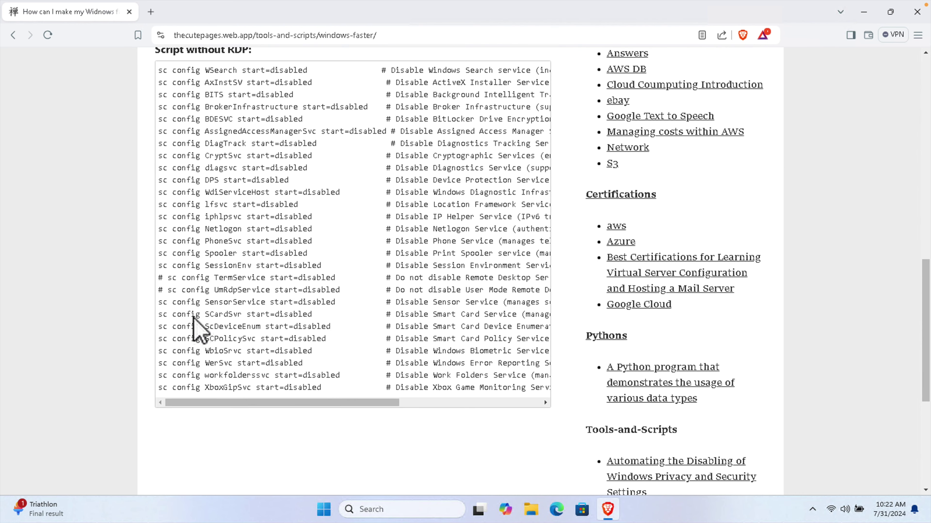
mouse_move(158, 278)
left_mouse_down()
mouse_move(301, 273)
mouse_move(357, 291)
mouse_move(156, 290)
mouse_move(166, 282)
mouse_move(158, 280)
left_mouse_up()
left_click(370, 299)
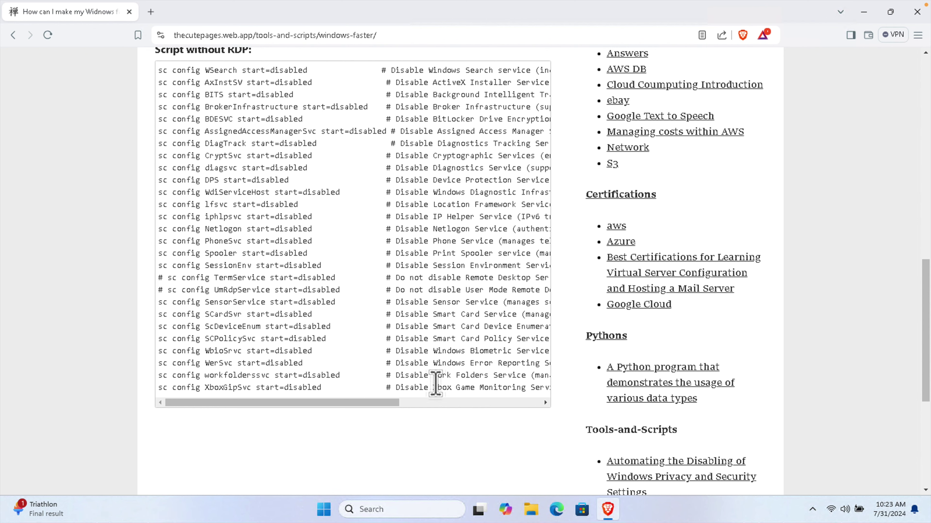
Step: Inspect the commented-out TermService and UmRdpService lines by selecting them
mouse_move(492, 3)
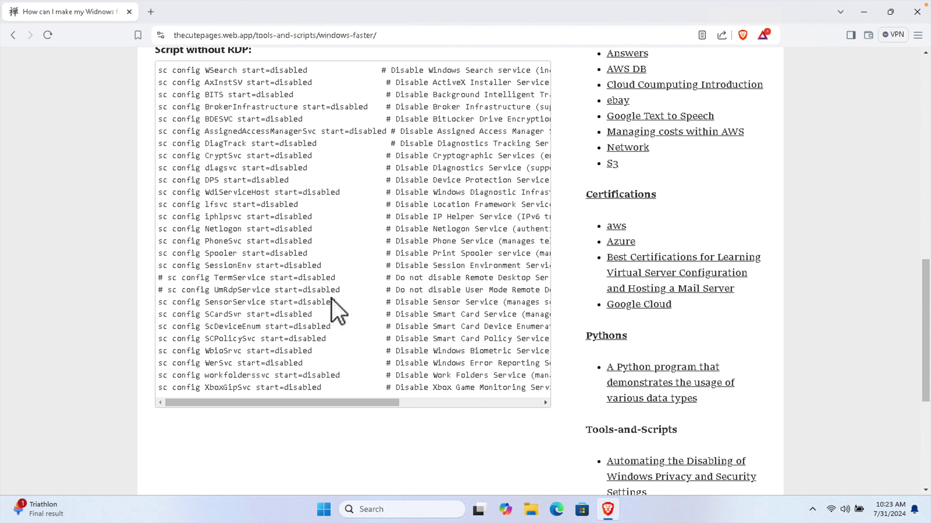
scroll(490, 271, "up", 3)
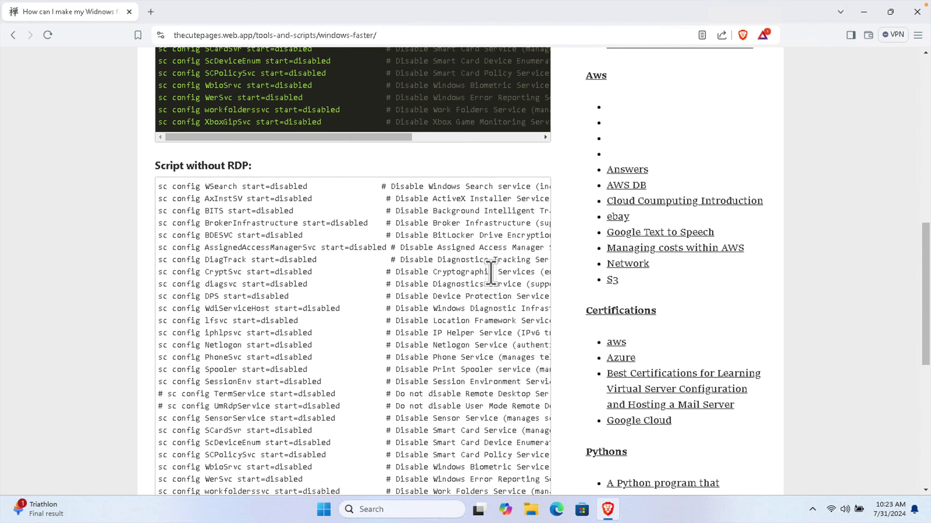
scroll(450, 231, "down", 5)
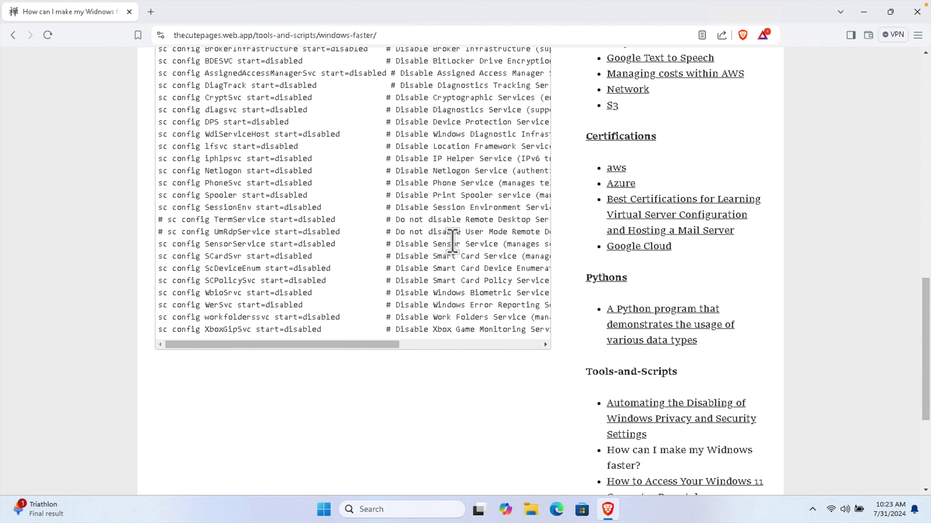
scroll(453, 241, "up", 2)
left_click_drag(163, 290, 158, 287)
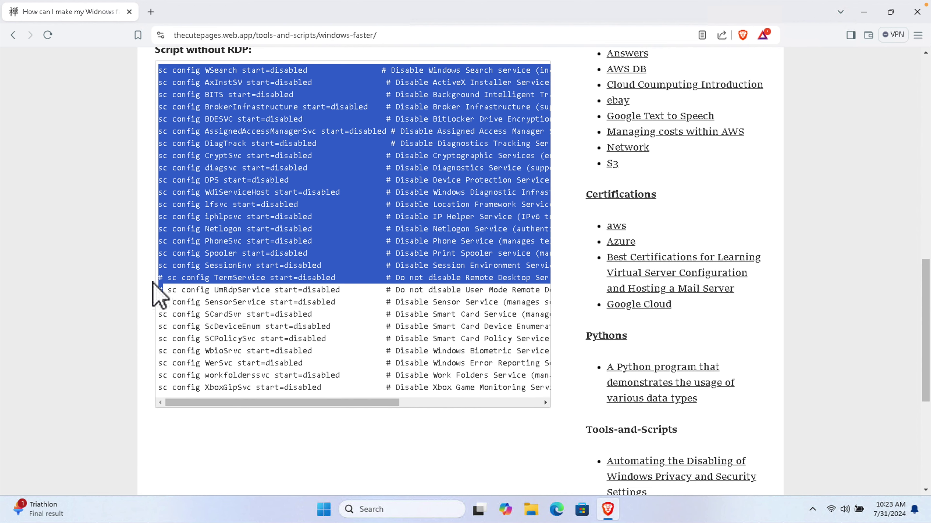
left_click(351, 290)
left_click_drag(279, 289, 161, 286)
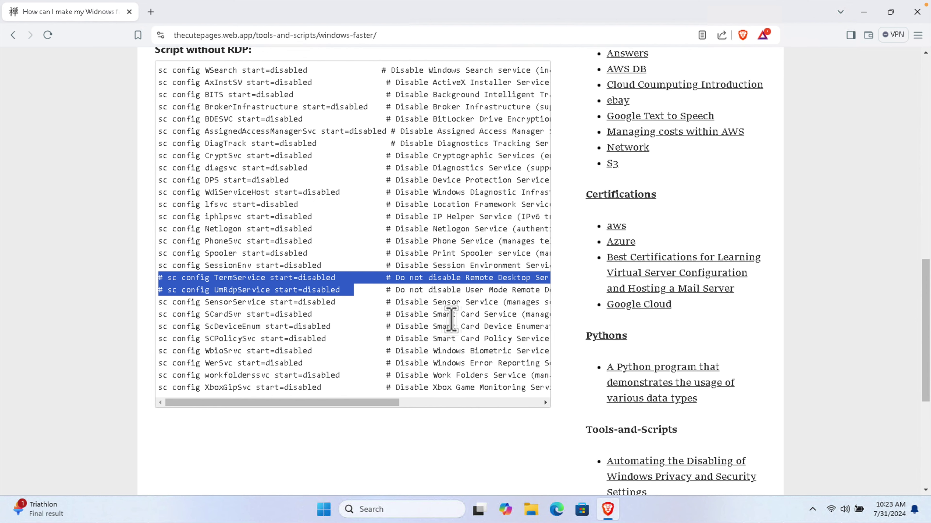
left_click(355, 292)
scroll(332, 257, "up", 5)
scroll(293, 312, "down", 3)
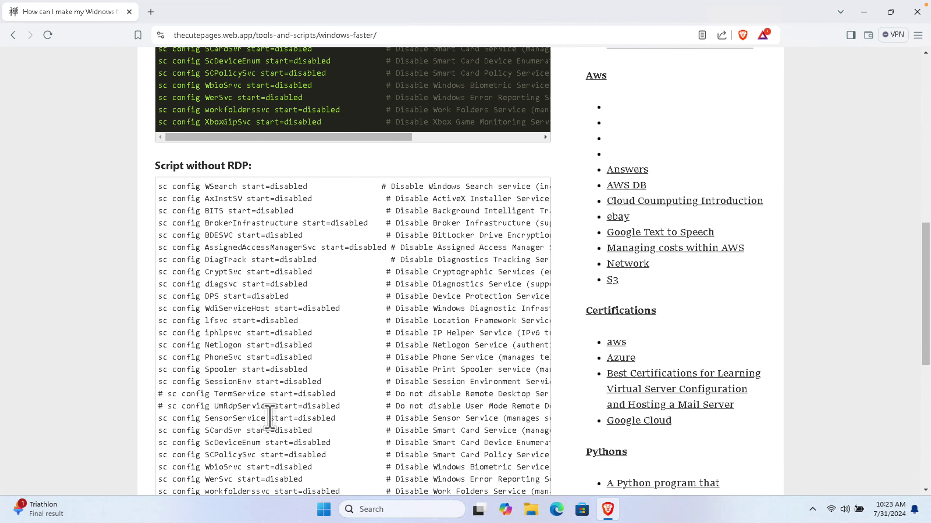
scroll(307, 393, "up", 3)
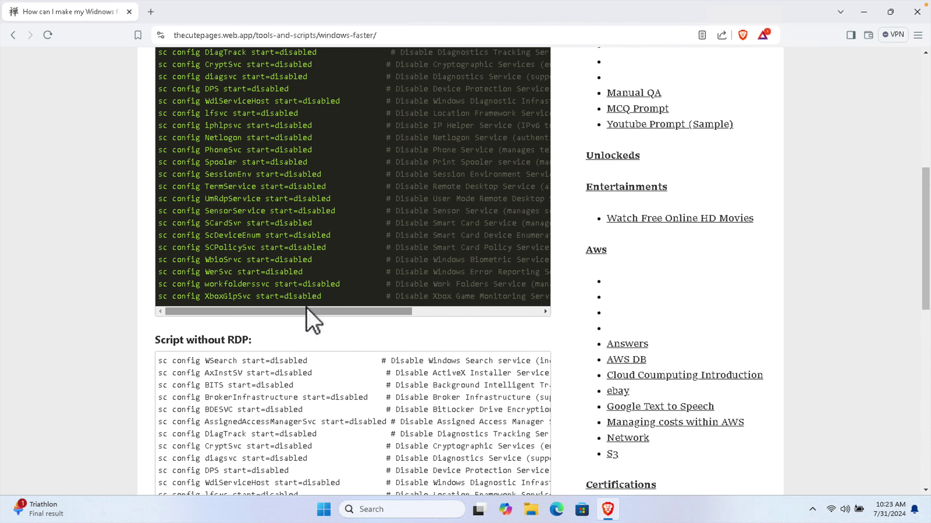
scroll(307, 312, "up", 1)
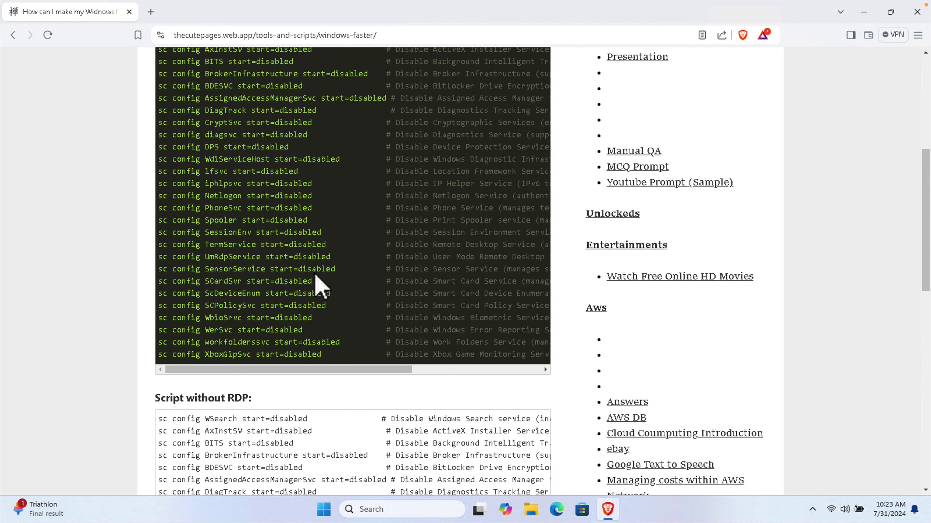
Step: Select the entire 'Script without RDP' code block and bring up its context menu
left_click_drag(233, 123, 307, 269)
scroll(301, 348, "down", 2)
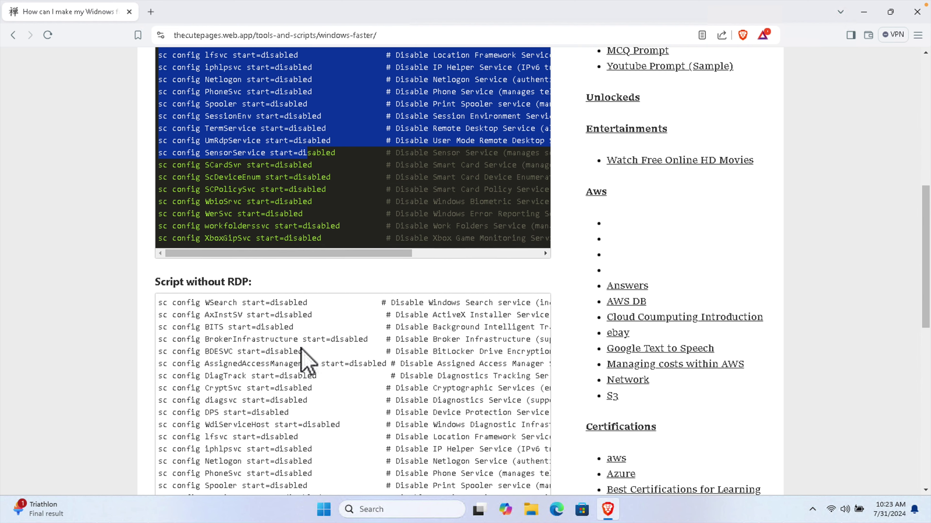
scroll(250, 482, "down", 1)
scroll(291, 447, "down", 1)
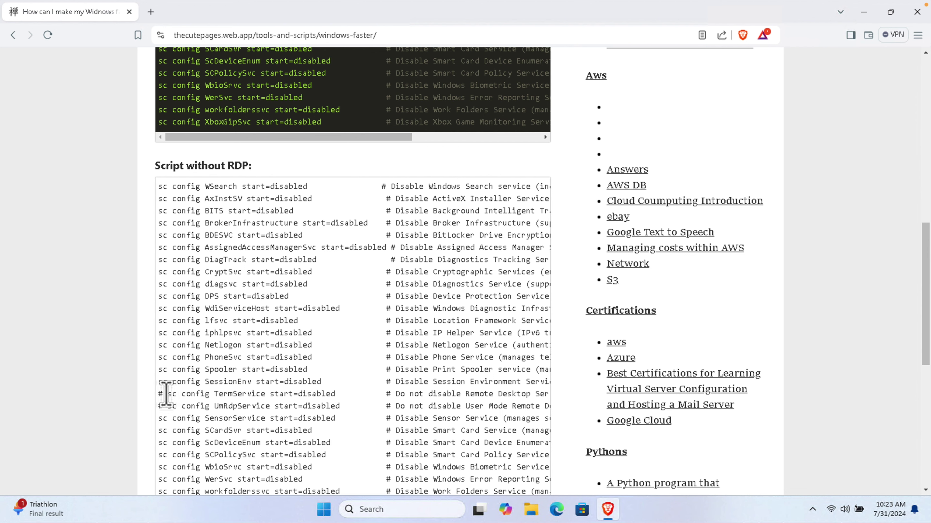
left_click_drag(160, 394, 361, 405)
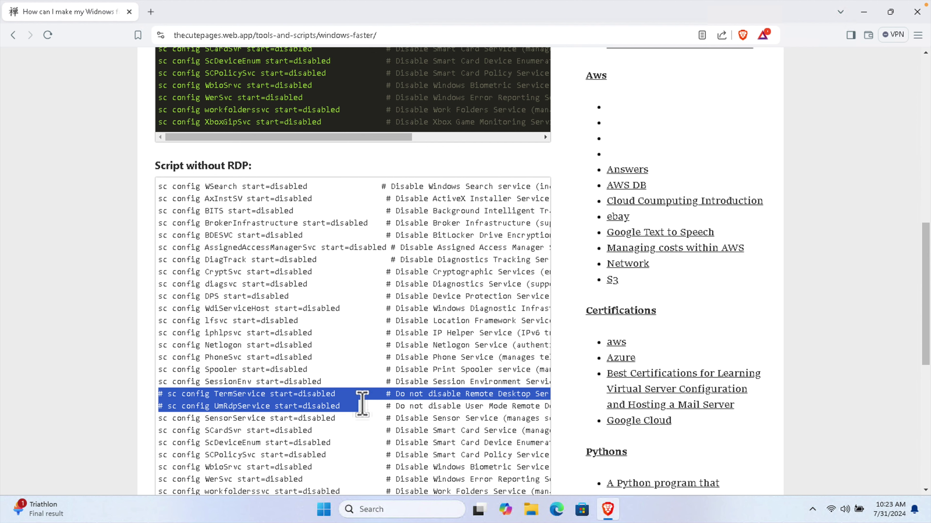
left_click(345, 335)
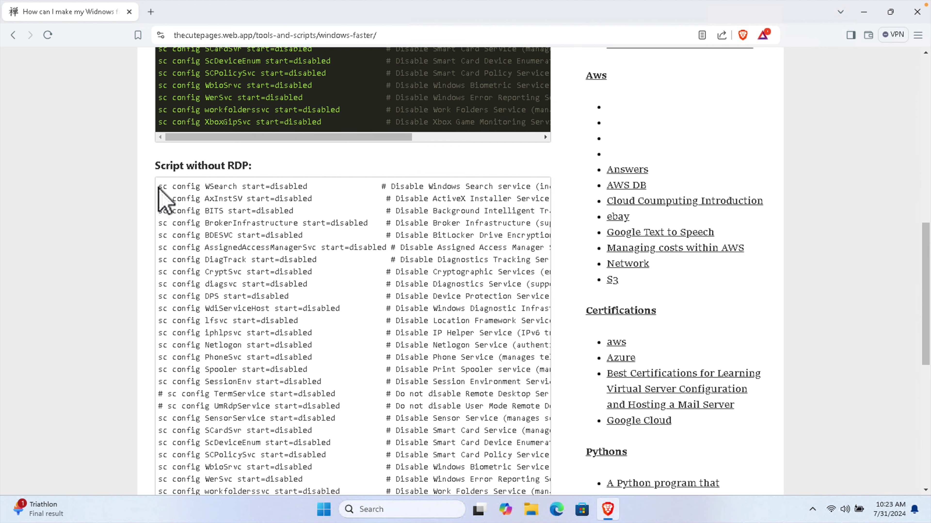
left_click_drag(162, 189, 470, 338)
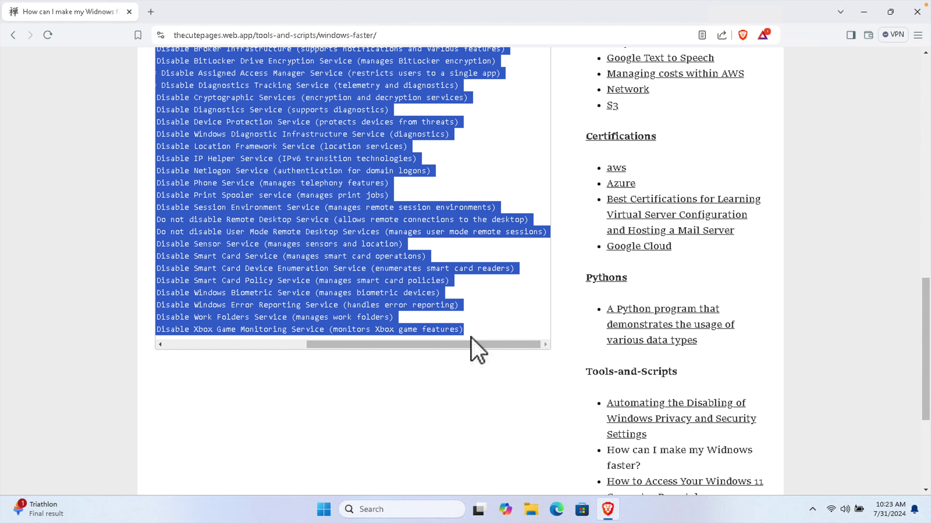
right_click(273, 261)
Step: Copy the selected script and launch Notepad through a 'note' Windows search
left_click(303, 263)
left_click(416, 509)
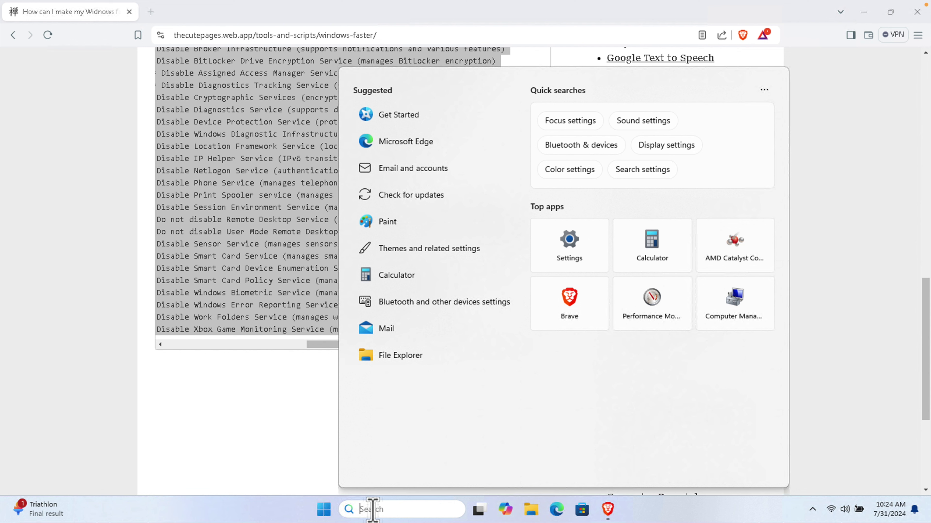
type("note")
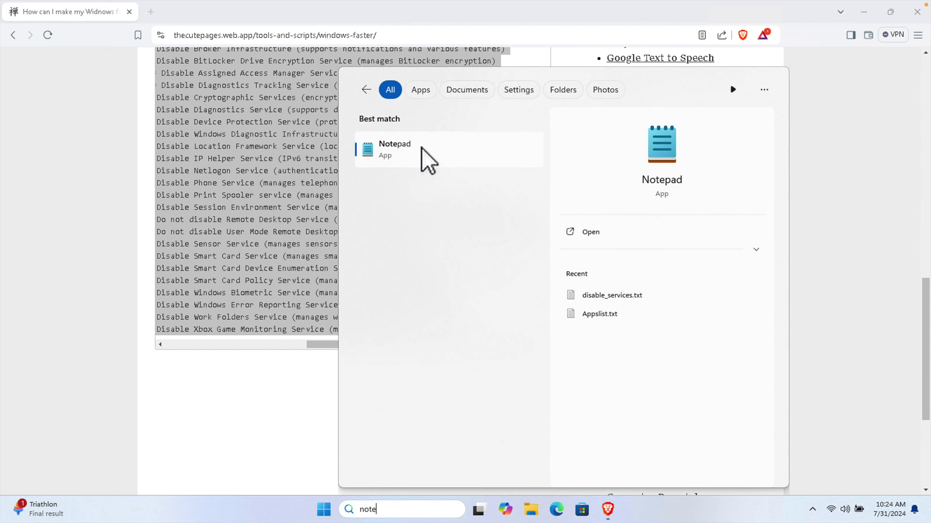
left_click(391, 146)
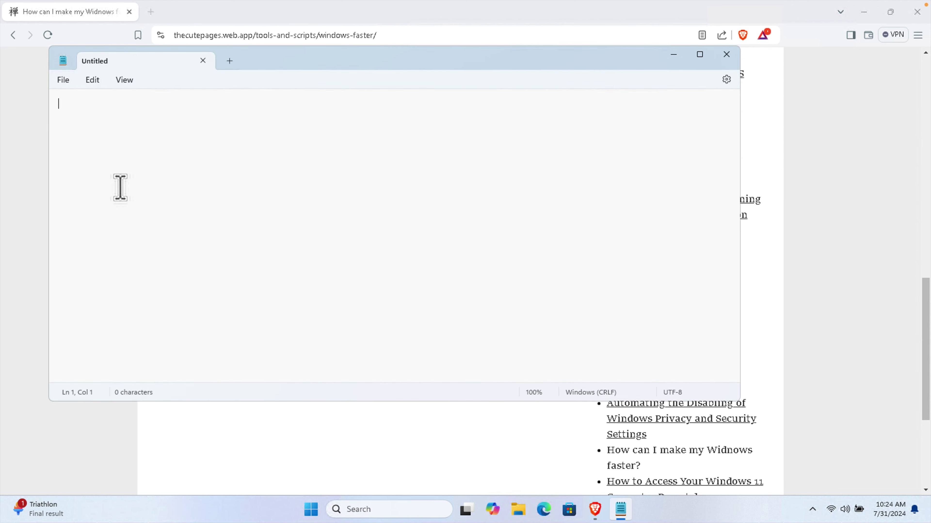
Step: Paste the 27-line script into the new Notepad document and reposition the window
right_click(131, 124)
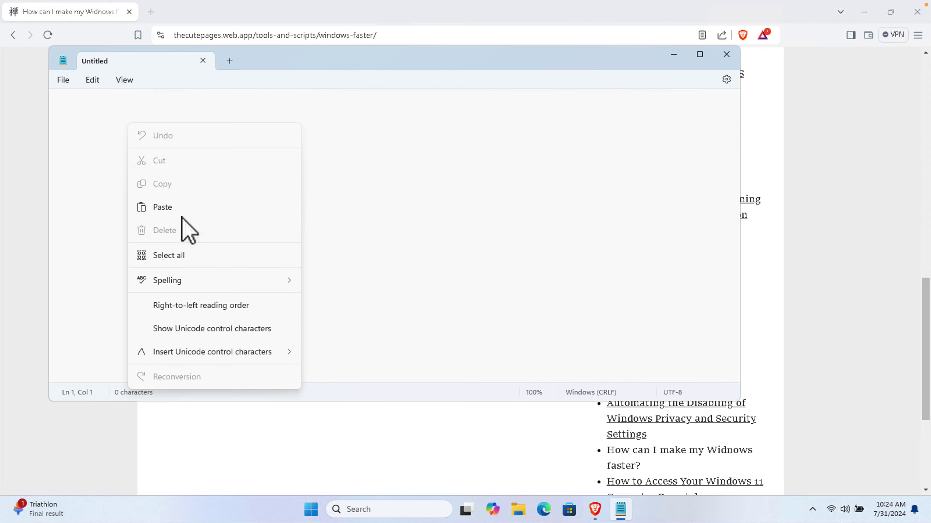
left_click(183, 208)
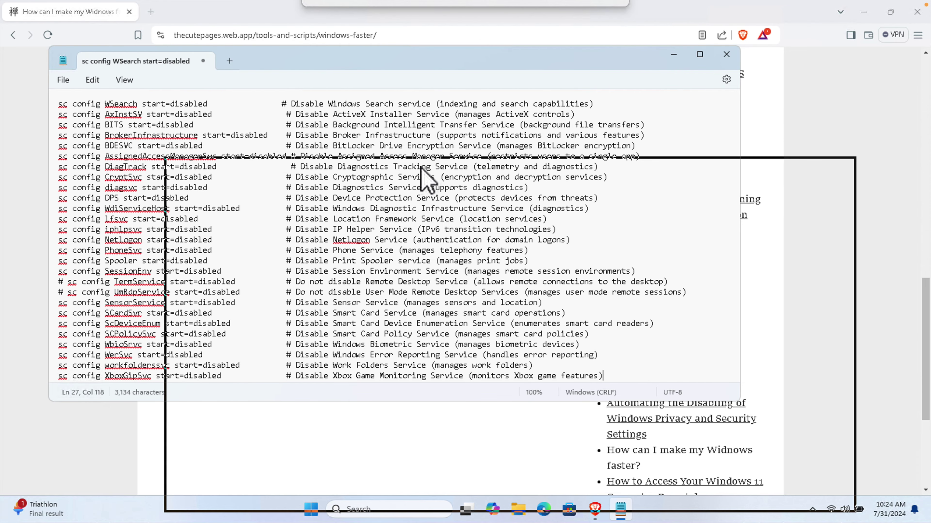
left_click_drag(88, 51, 204, 163)
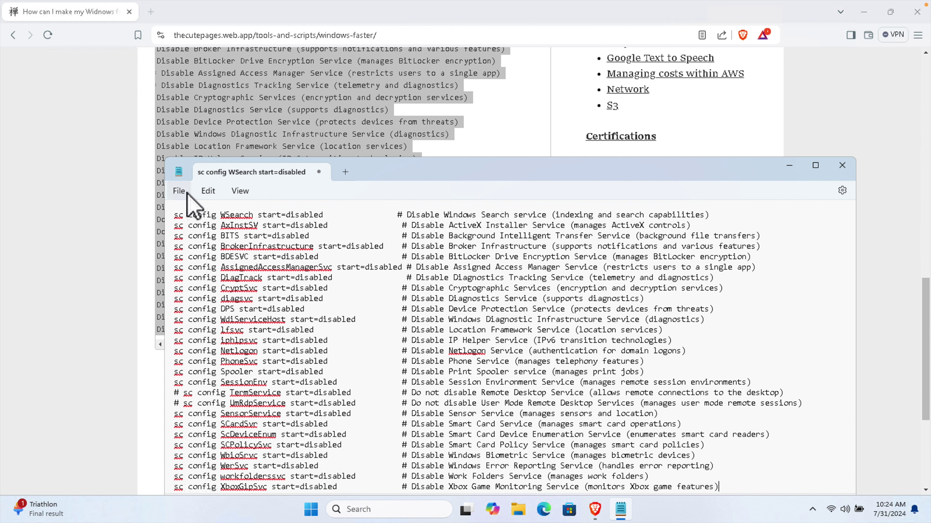
left_click(179, 191)
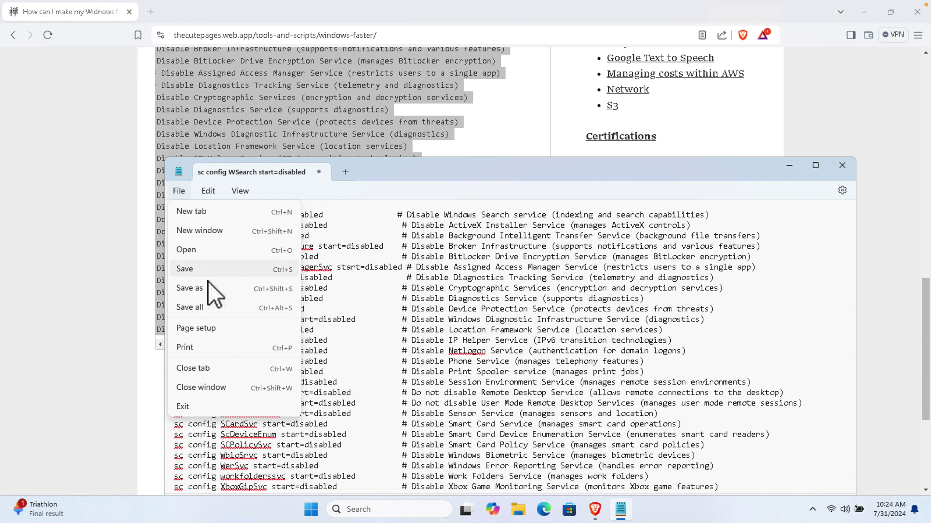
Step: Start Save As in the Downloads folder with Save as type set to All files
left_click(195, 286)
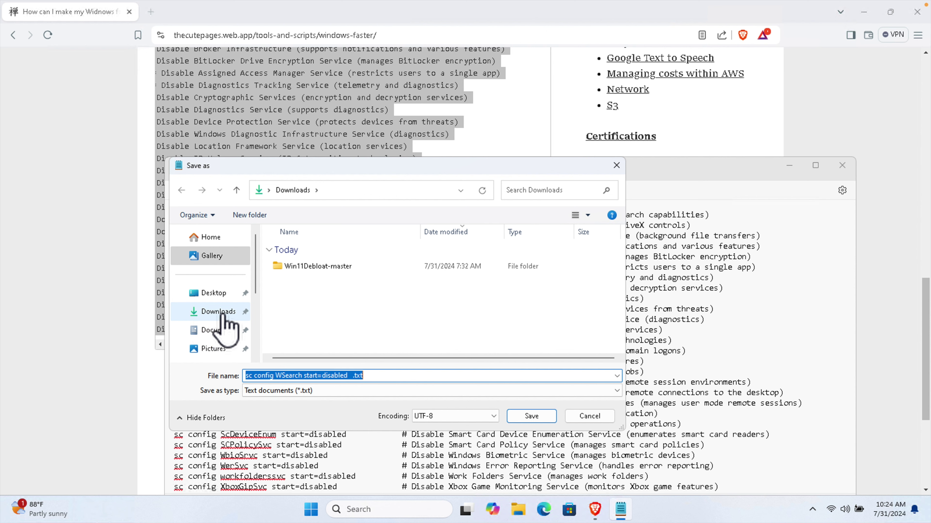
left_click(216, 313)
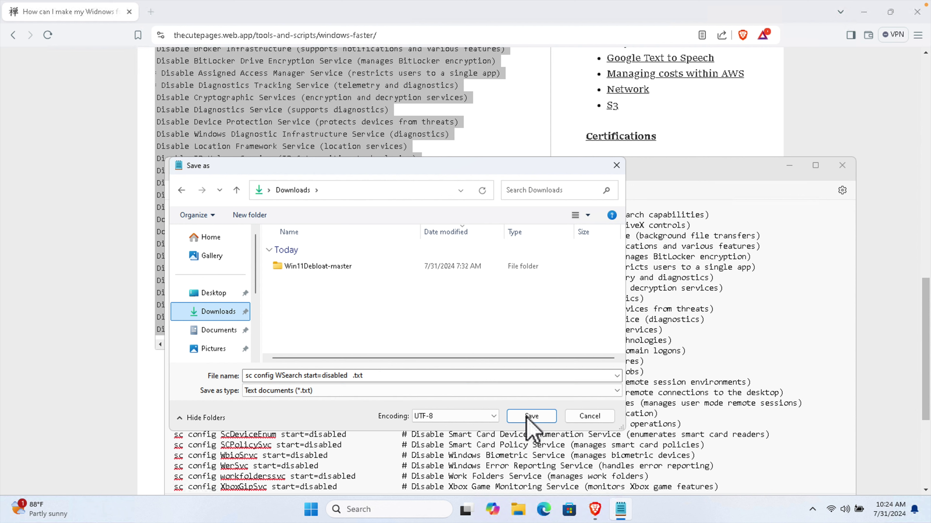
left_click(616, 392)
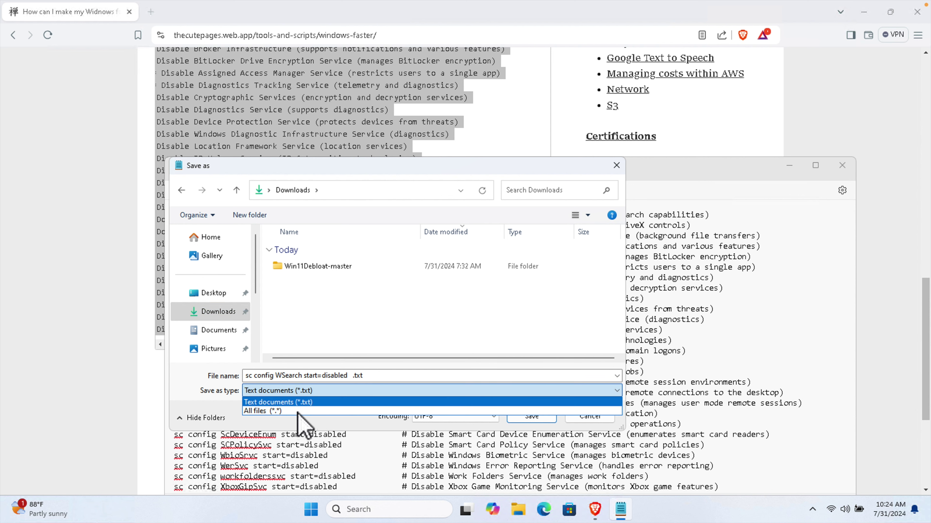
left_click(263, 411)
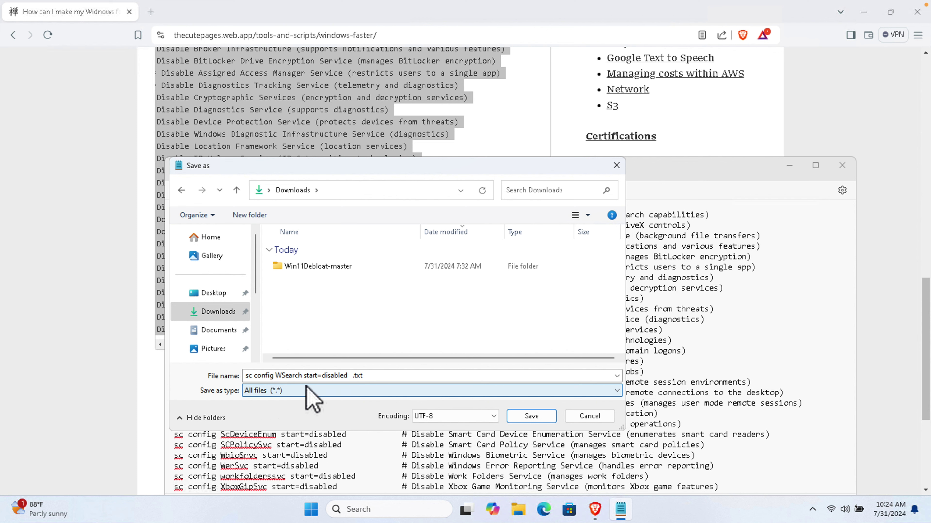
Step: Name the file servicesToDisable.bat, save it, and close Notepad
left_click(322, 375)
left_click_drag(365, 376, 223, 371)
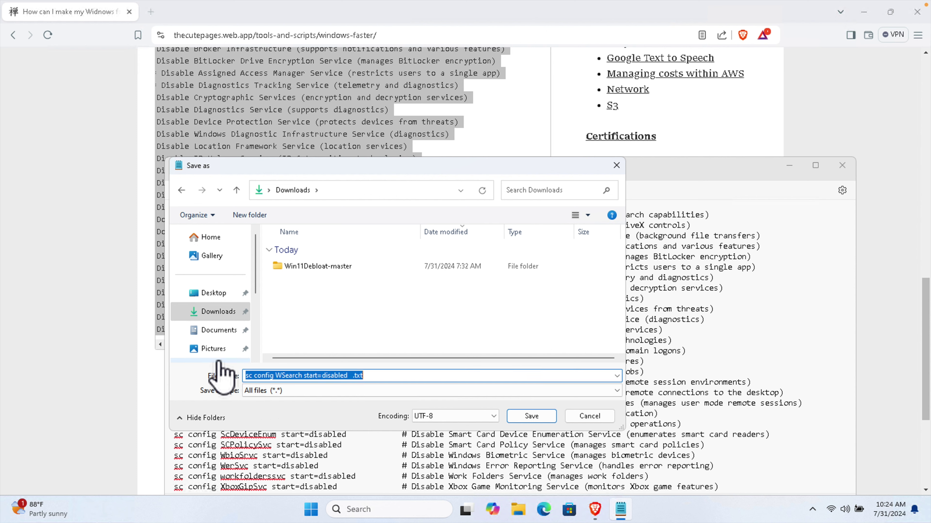
key("BackSpace")
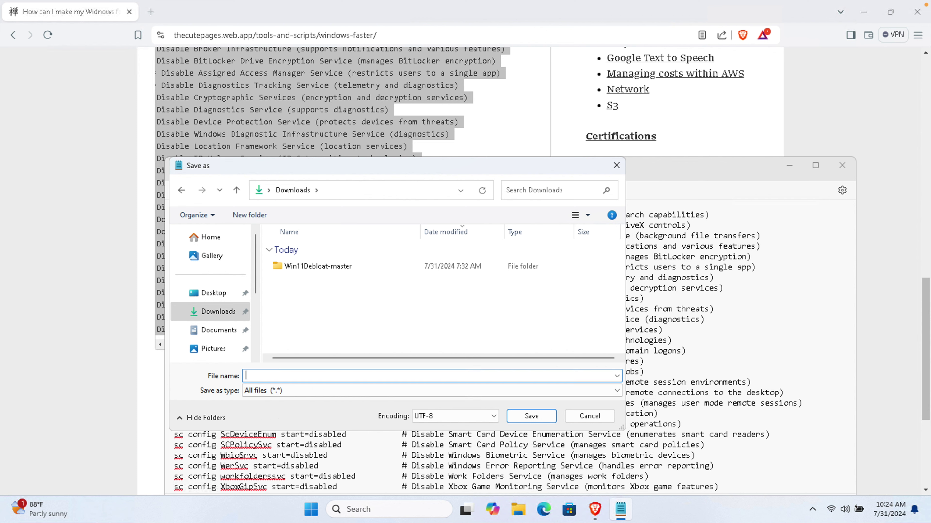
type("servicesToDisable.bat")
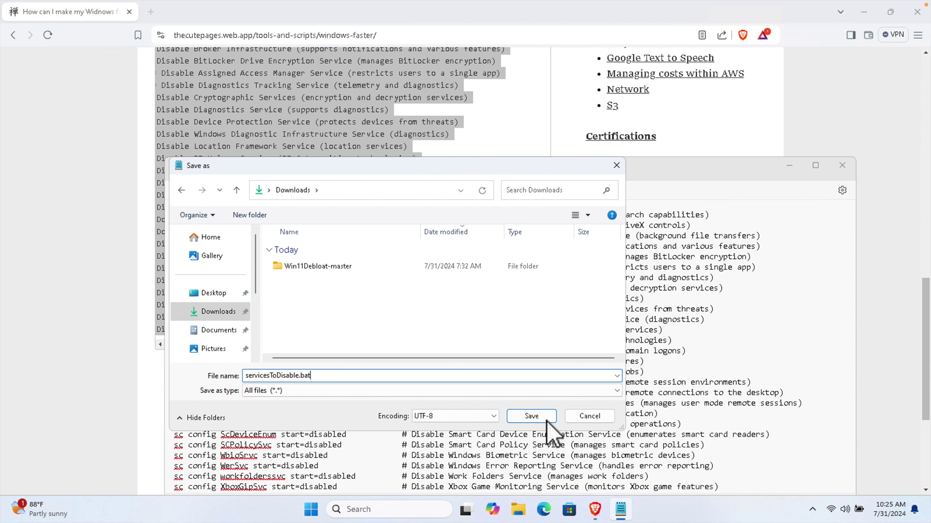
left_click(531, 416)
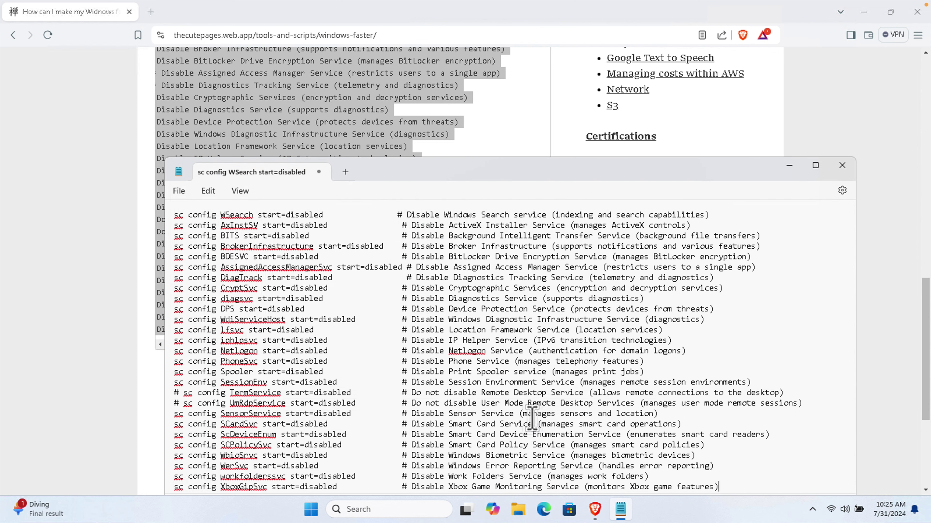
left_click(842, 165)
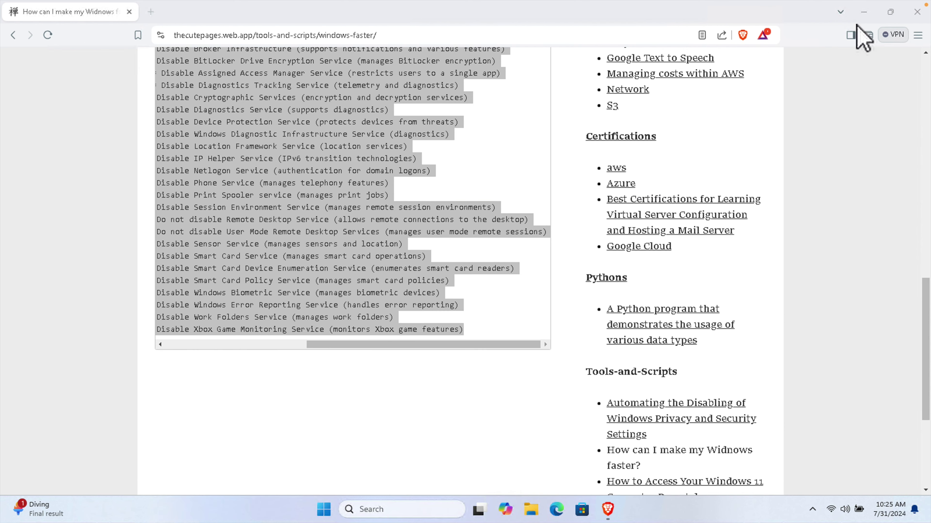
Step: Minimize Brave, open File Explorer's Downloads folder and select servicesToDisable.bat
left_click(863, 13)
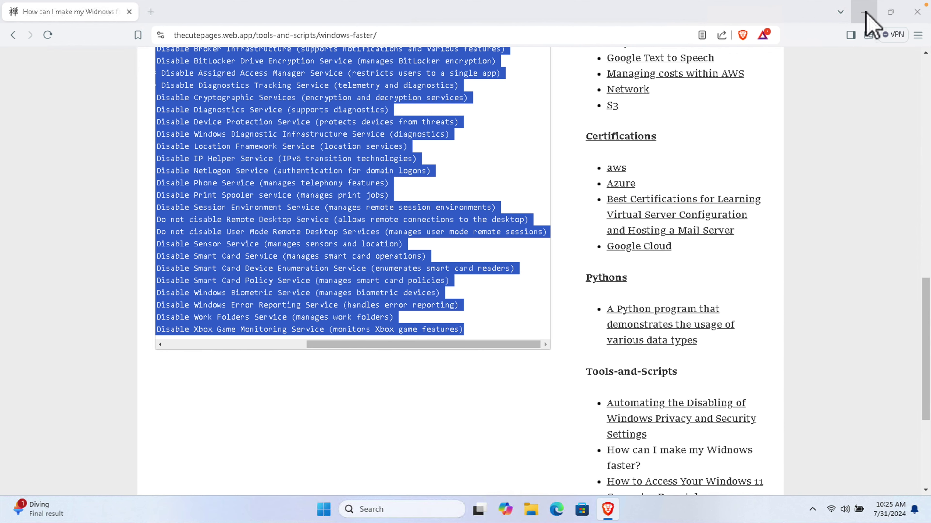
left_click(531, 509)
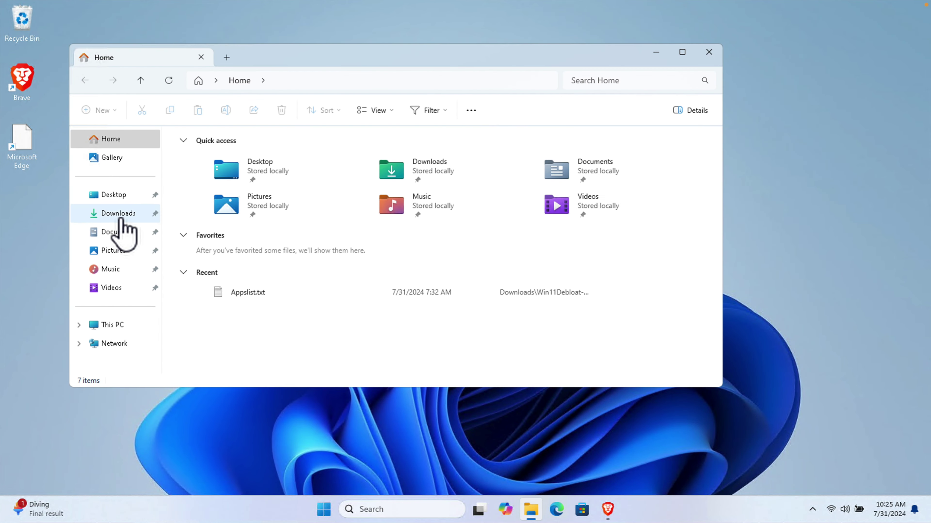
left_click(122, 215)
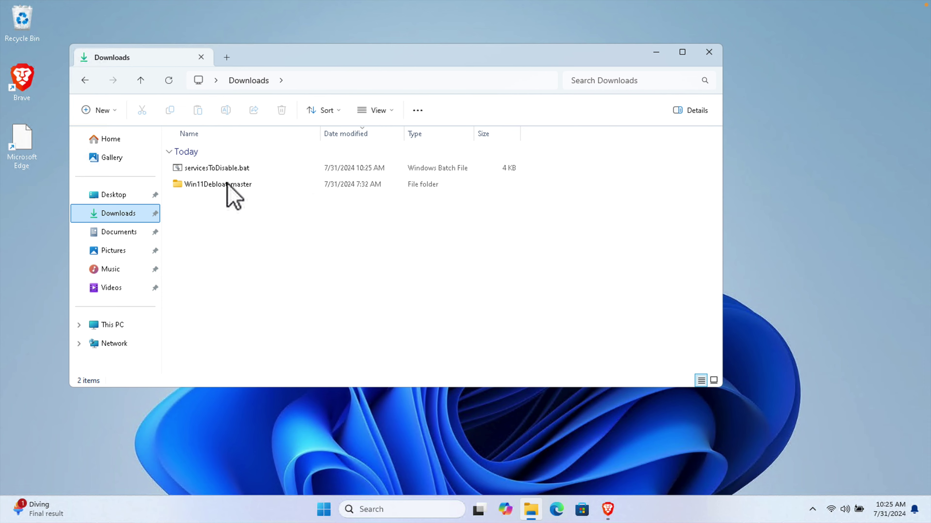
left_click(246, 168)
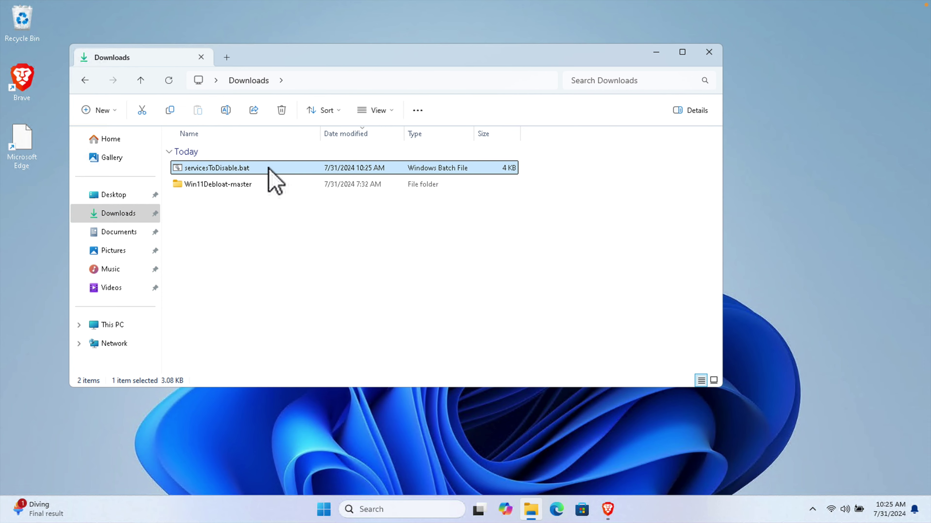
Step: Run the selected servicesToDisable.bat, launching it in a terminal window
key("Return")
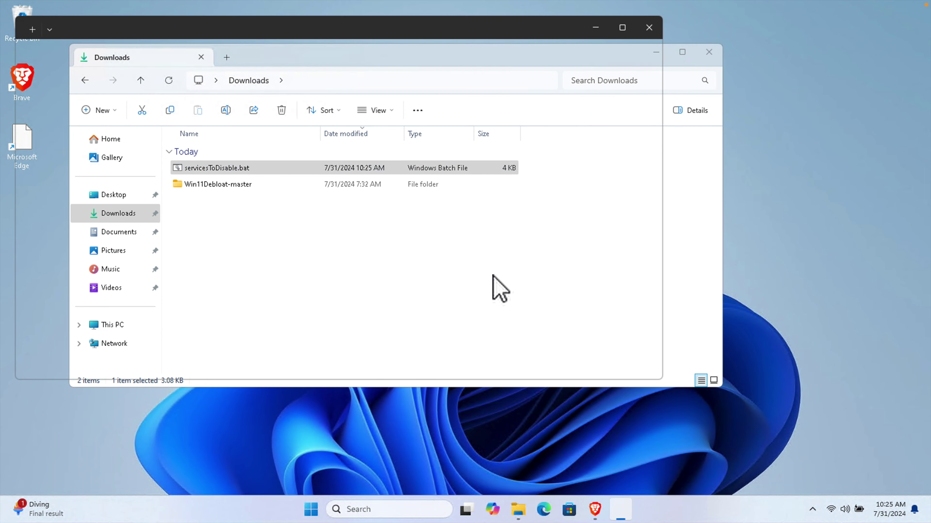